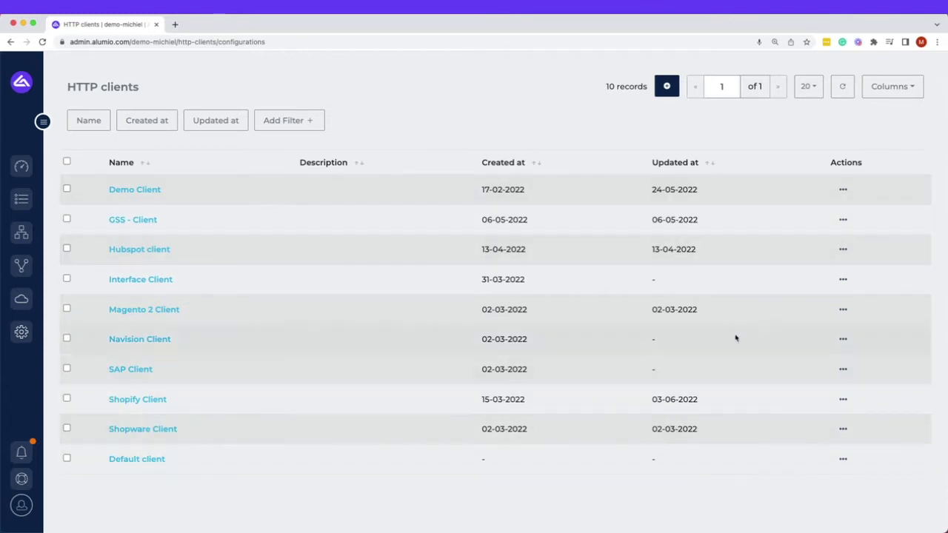
{"action": "left_click", "coordinate": [842, 190]}
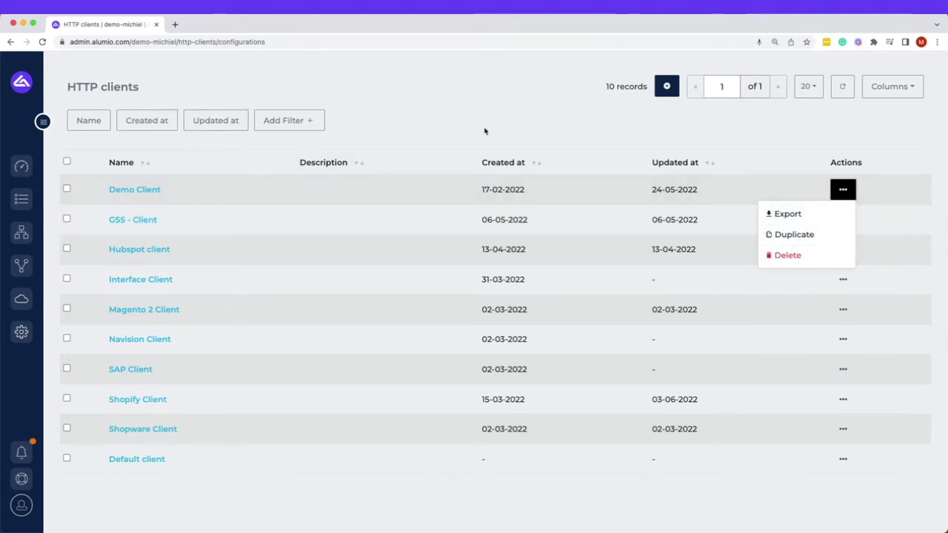
{"action": "left_click", "coordinate": [452, 134]}
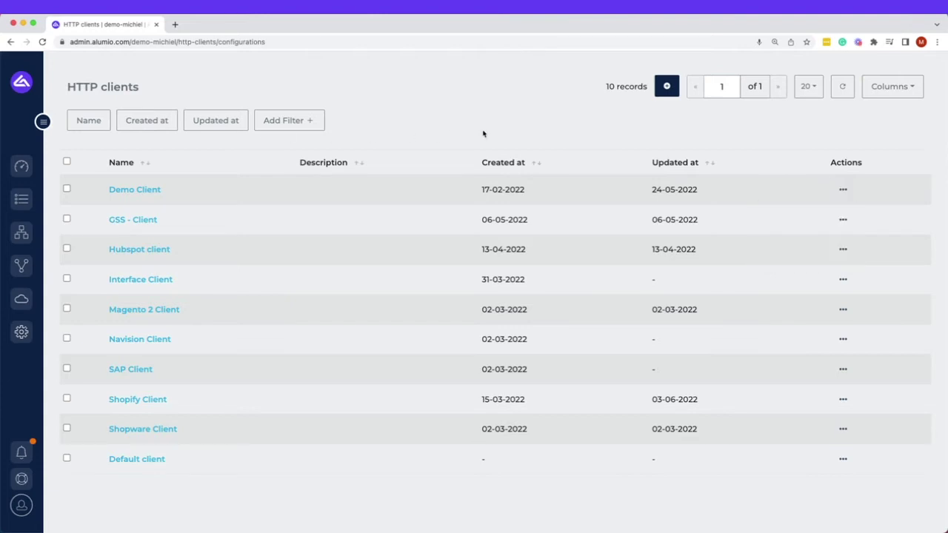
Create a new HTTP client and name it Platform Client
{"action": "left_click", "coordinate": [666, 86]}
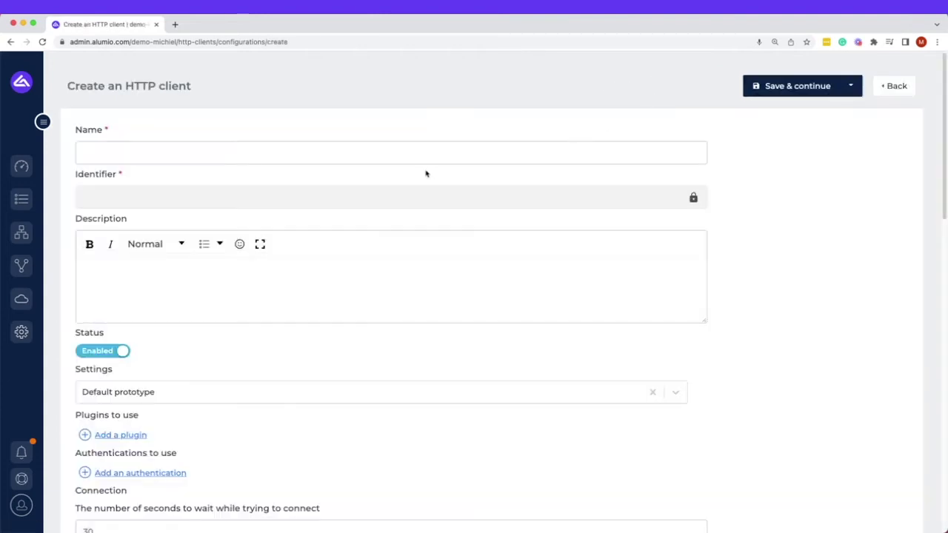
{"action": "left_click", "coordinate": [403, 160]}
{"action": "type", "text": "Client"}
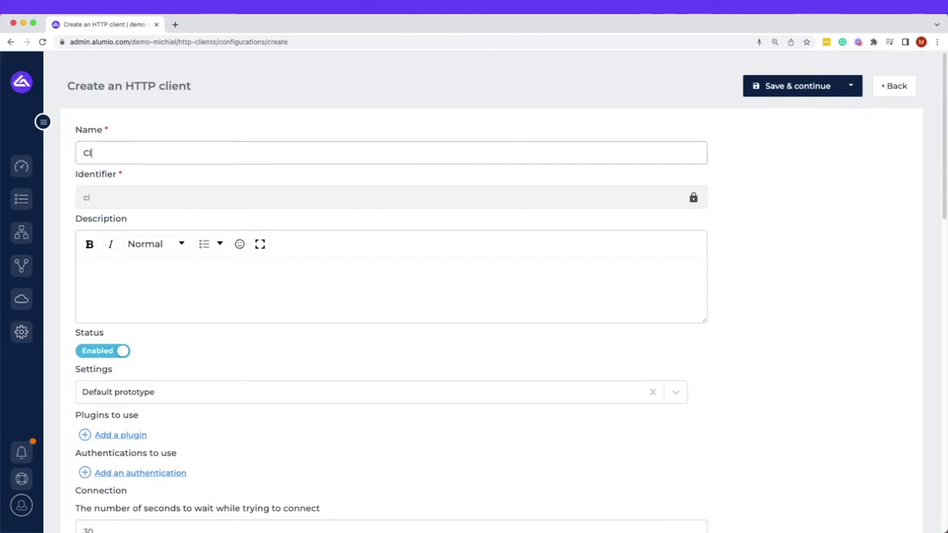
{"action": "key", "text": "BackSpace"}
{"action": "key", "text": "BackSpace"}
{"action": "key", "text": "BackSpace"}
{"action": "key", "text": "BackSpace"}
{"action": "key", "text": "BackSpace"}
{"action": "key", "text": "BackSpace"}
{"action": "type", "text": "Platform CLient"}
{"action": "key", "text": "BackSpace"}
{"action": "key", "text": "BackSpace"}
{"action": "key", "text": "BackSpace"}
{"action": "key", "text": "BackSpace"}
{"action": "key", "text": "BackSpace"}
{"action": "key", "text": "BackSpace"}
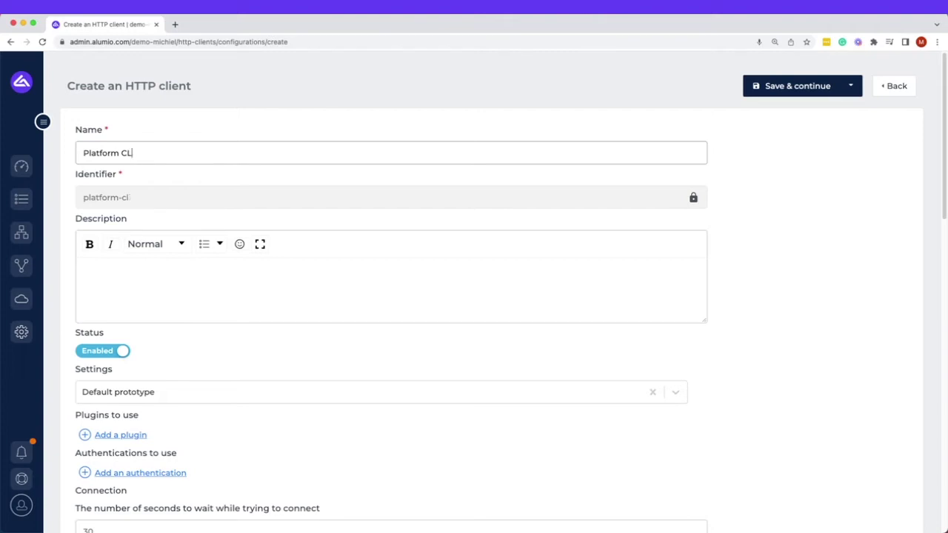
{"action": "type", "text": "cli"}
{"action": "key", "text": "BackSpace"}
{"action": "key", "text": "BackSpace"}
{"action": "type", "text": "C"}
{"action": "key", "text": "BackSpace"}
{"action": "key", "text": "BackSpace"}
{"action": "type", "text": "Clei"}
{"action": "key", "text": "BackSpace"}
{"action": "type", "text": "ient"}
Set the new client's settings prototype to Shopify Http Client
{"action": "scroll", "coordinate": [413, 192], "scroll_direction": "down", "scroll_amount": 3}
{"action": "scroll", "coordinate": [278, 282], "scroll_direction": "down", "scroll_amount": 1}
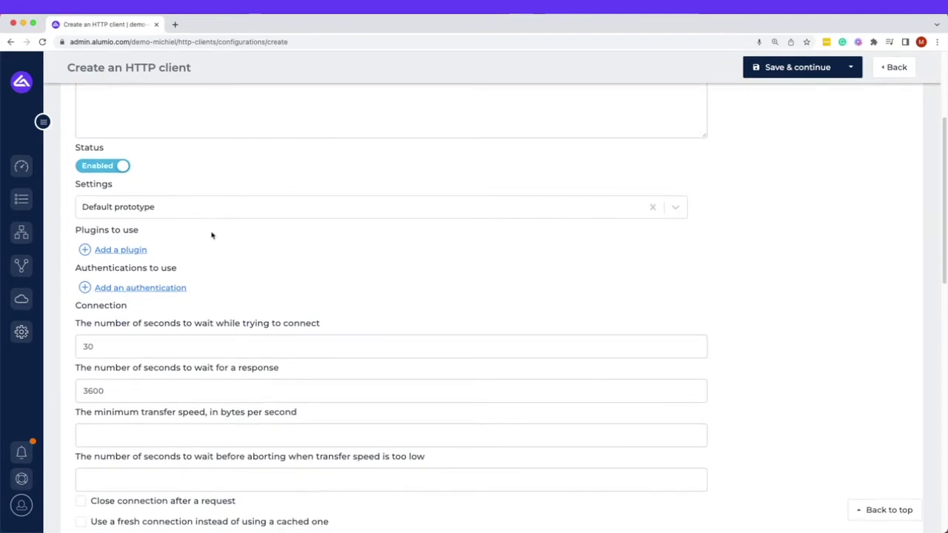
{"action": "left_click", "coordinate": [189, 212]}
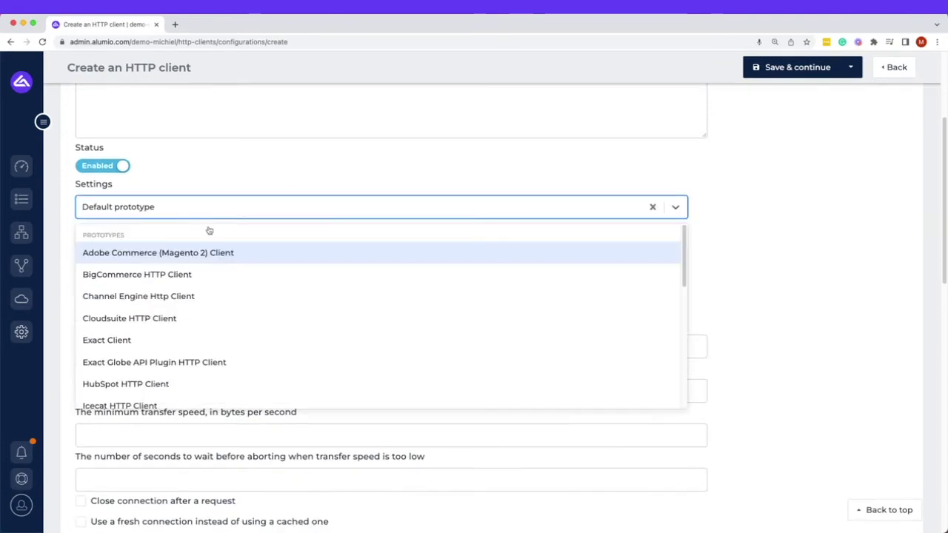
{"action": "scroll", "coordinate": [190, 284], "scroll_direction": "down", "scroll_amount": 5}
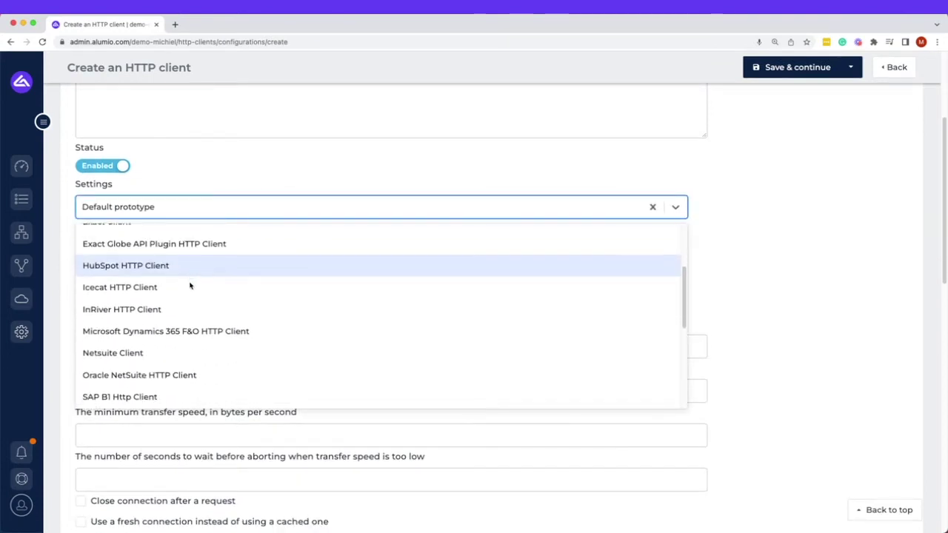
{"action": "scroll", "coordinate": [188, 285], "scroll_direction": "down", "scroll_amount": 3}
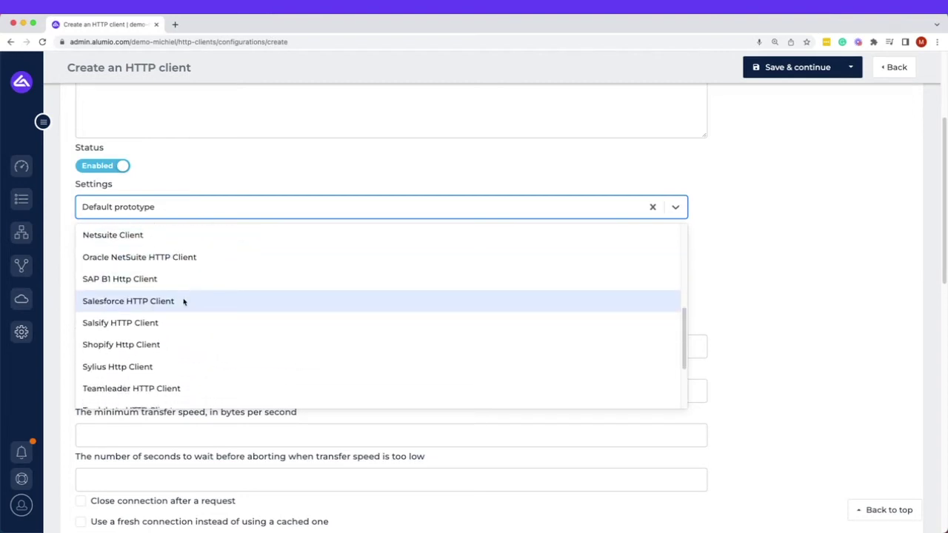
{"action": "left_click", "coordinate": [174, 345]}
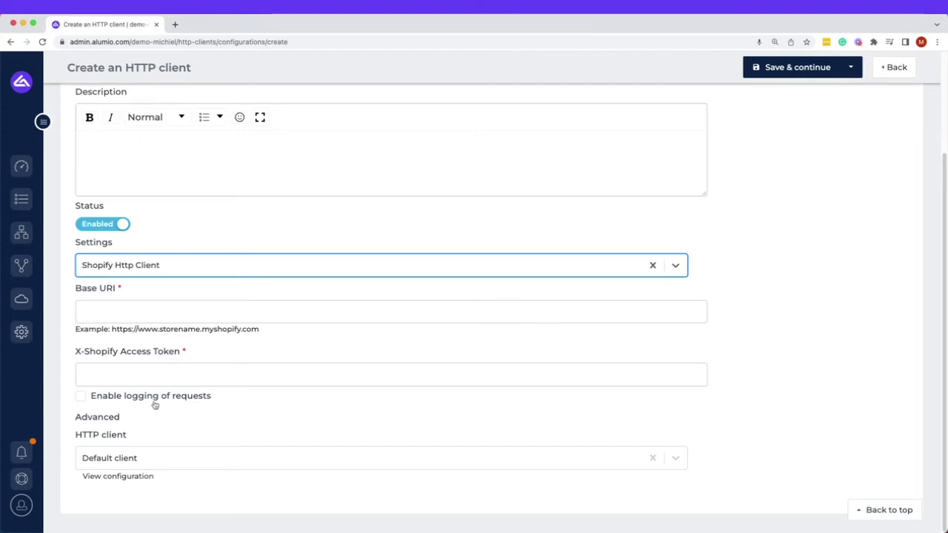
Switch the client's settings back to Default prototype
{"action": "left_click", "coordinate": [166, 268]}
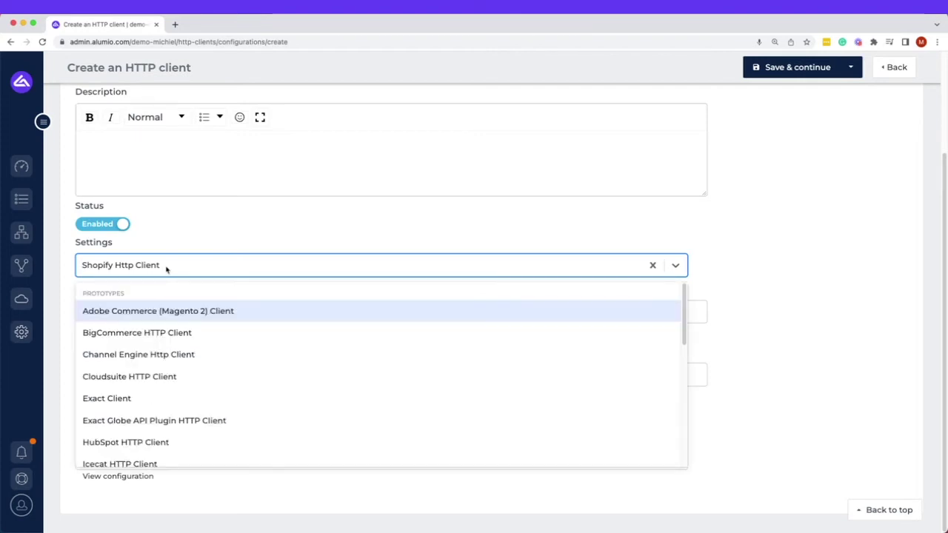
{"action": "type", "text": "de"}
{"action": "key", "text": "Down"}
{"action": "key", "text": "Down"}
{"action": "key", "text": "Return"}
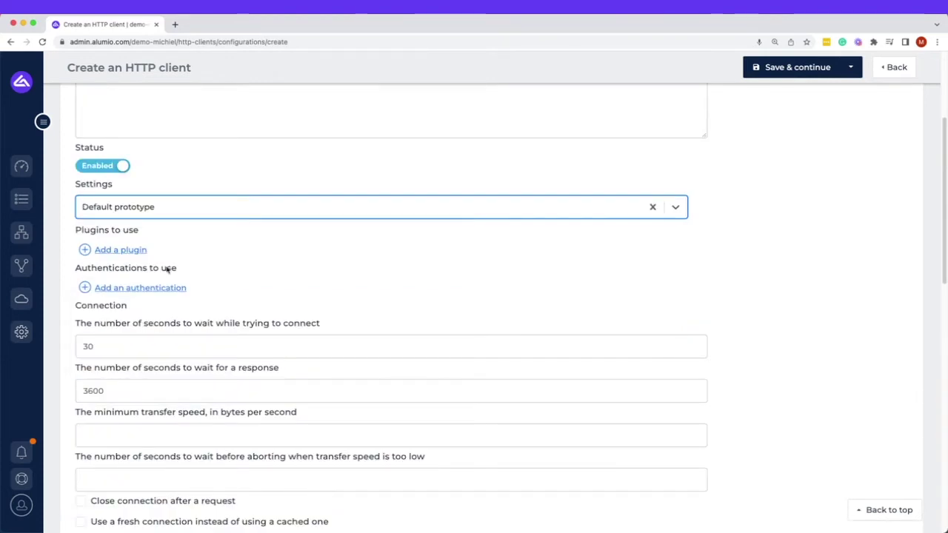
Add three plugin entries to the client and configure the first one as Add base URI to requests
{"action": "left_click", "coordinate": [134, 251]}
{"action": "left_click", "coordinate": [147, 300]}
{"action": "left_click", "coordinate": [139, 348]}
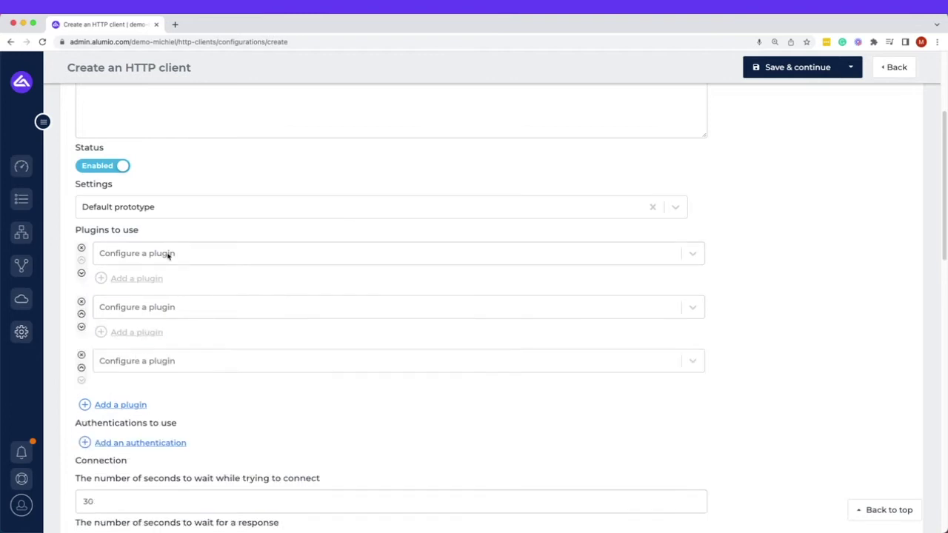
{"action": "left_click", "coordinate": [167, 254]}
{"action": "left_click", "coordinate": [187, 298]}
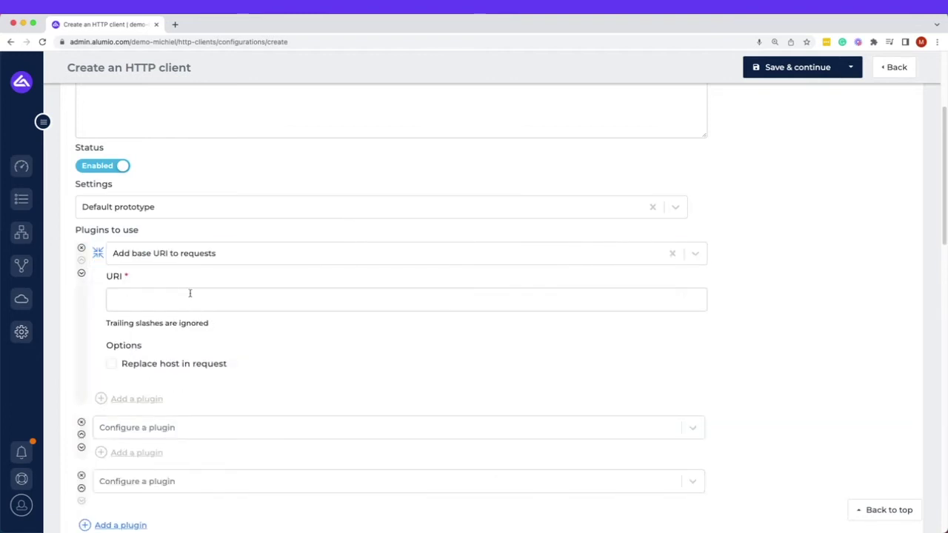
{"action": "left_click", "coordinate": [190, 295]}
Configure the second plugin as Log requests with the Long formatter
{"action": "scroll", "coordinate": [185, 326], "scroll_direction": "down", "scroll_amount": 3}
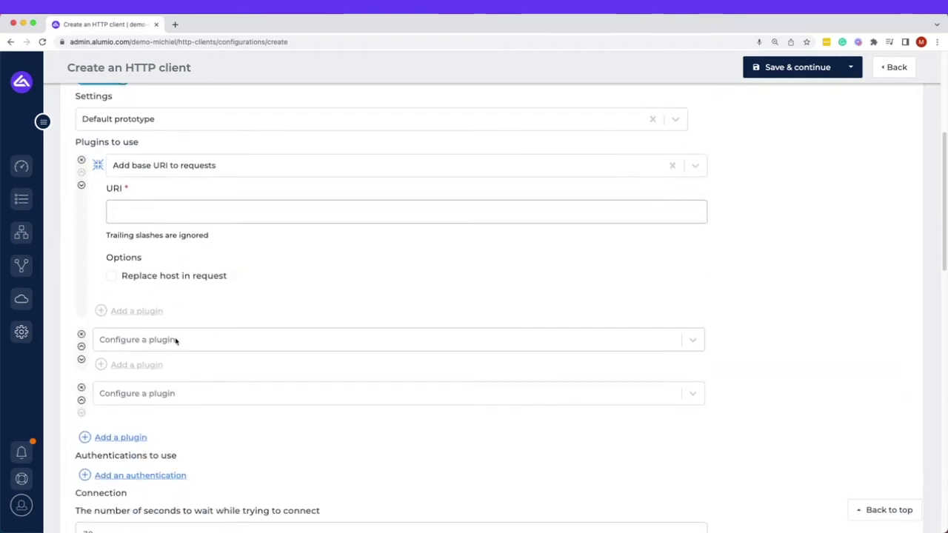
{"action": "left_click", "coordinate": [177, 339]}
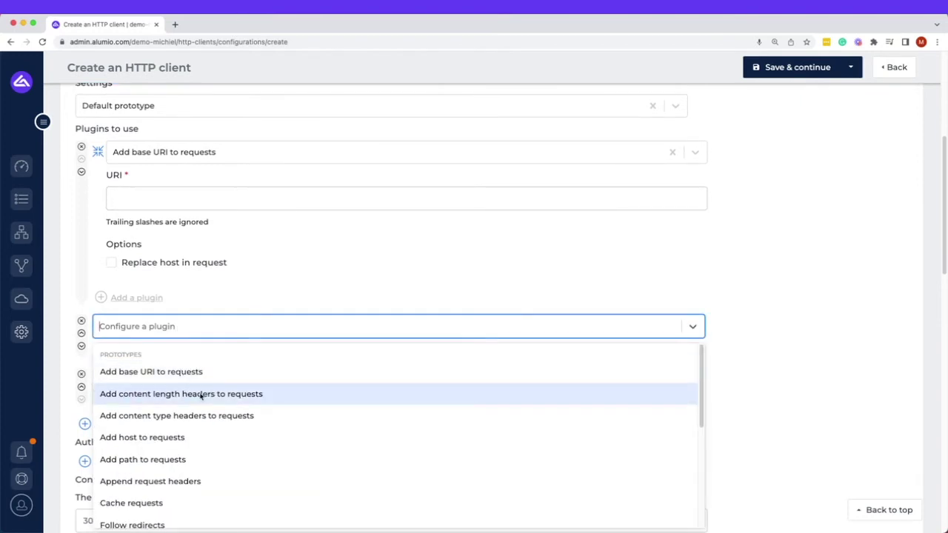
{"action": "type", "text": "log"}
{"action": "key", "text": "Return"}
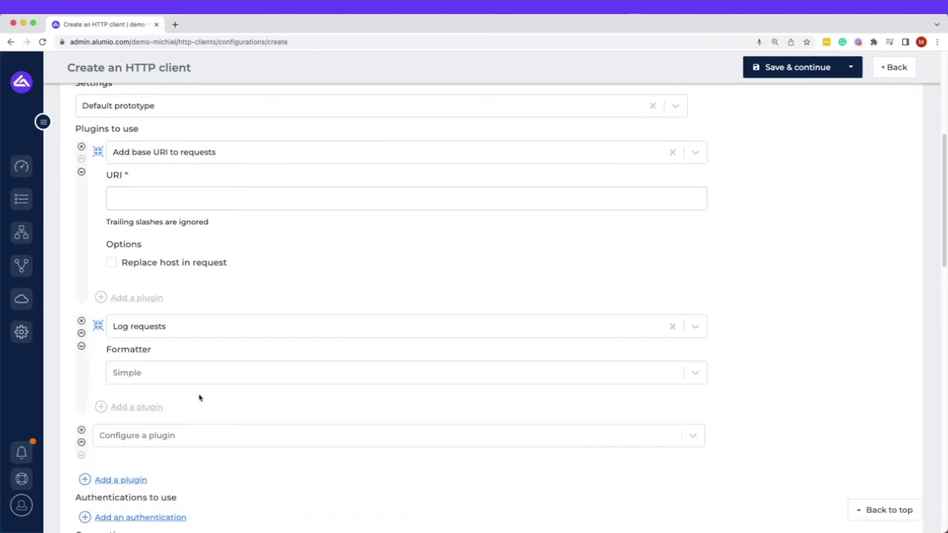
{"action": "scroll", "coordinate": [201, 396], "scroll_direction": "down", "scroll_amount": 1}
{"action": "left_click", "coordinate": [196, 353]}
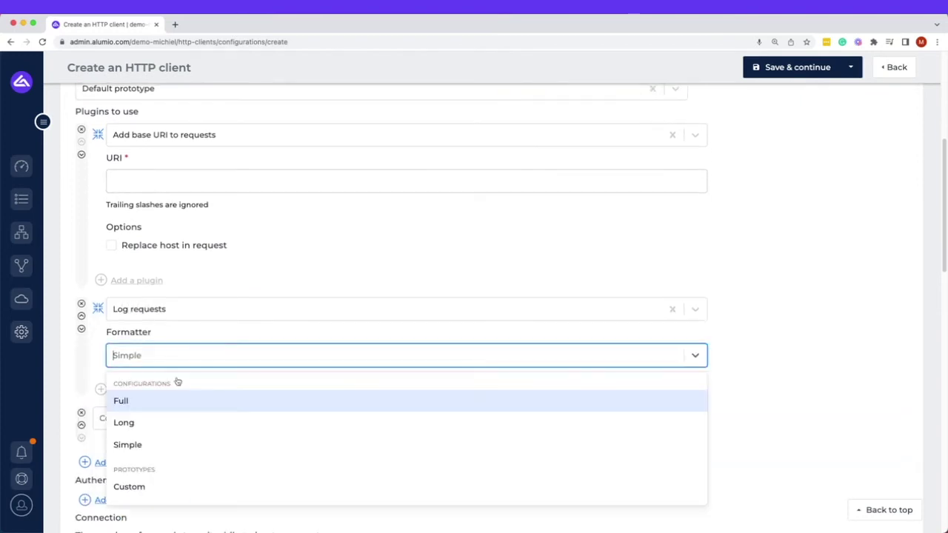
{"action": "left_click", "coordinate": [136, 426]}
Configure the third plugin as Add content type headers to requests
{"action": "scroll", "coordinate": [175, 375], "scroll_direction": "down", "scroll_amount": 2}
{"action": "left_click", "coordinate": [168, 333]}
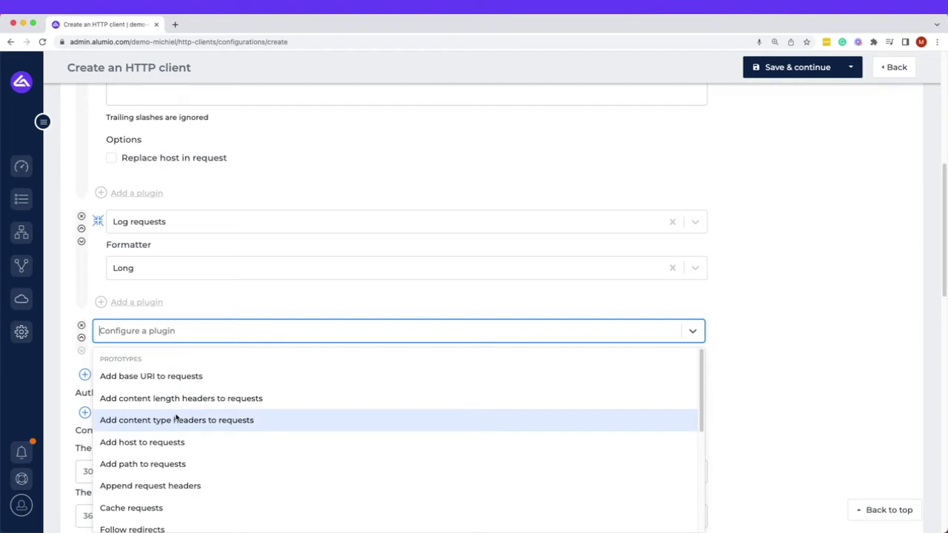
{"action": "scroll", "coordinate": [178, 417], "scroll_direction": "down", "scroll_amount": 5}
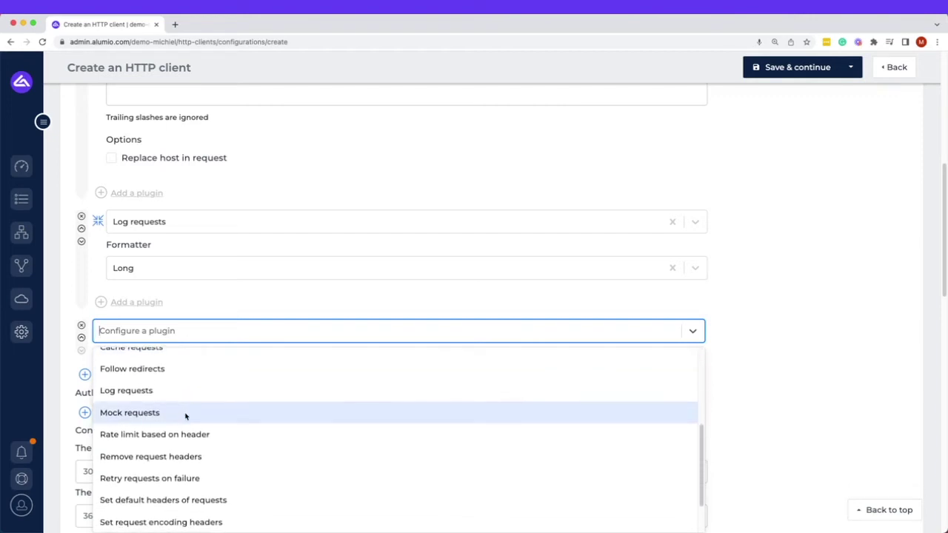
{"action": "scroll", "coordinate": [185, 416], "scroll_direction": "up", "scroll_amount": 5}
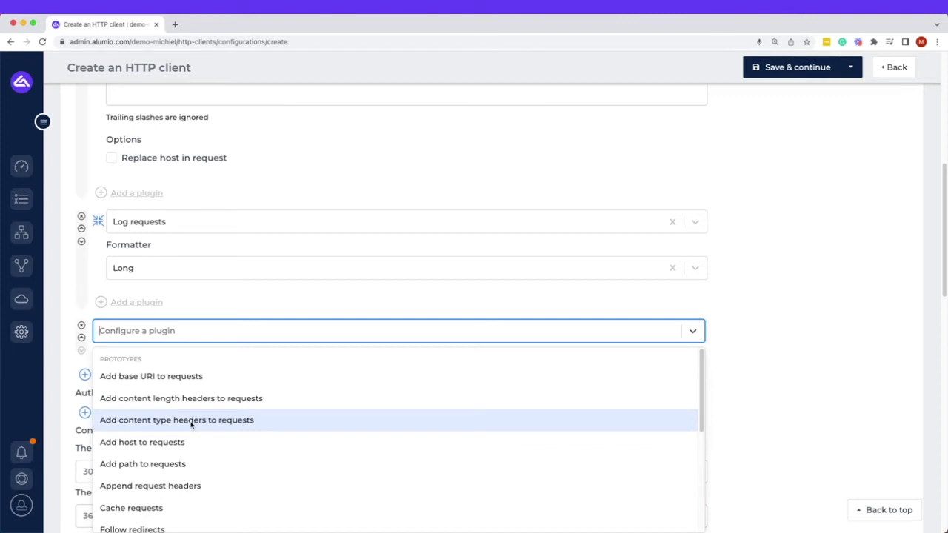
{"action": "left_click", "coordinate": [191, 422]}
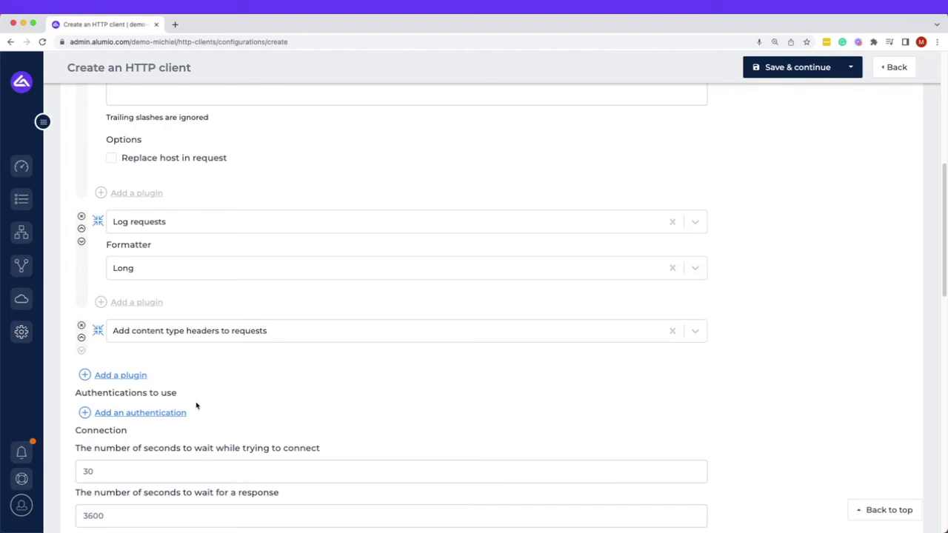
Add an authentication entry to the client and set its type to Bearer token authentication
{"action": "scroll", "coordinate": [196, 405], "scroll_direction": "down", "scroll_amount": 3}
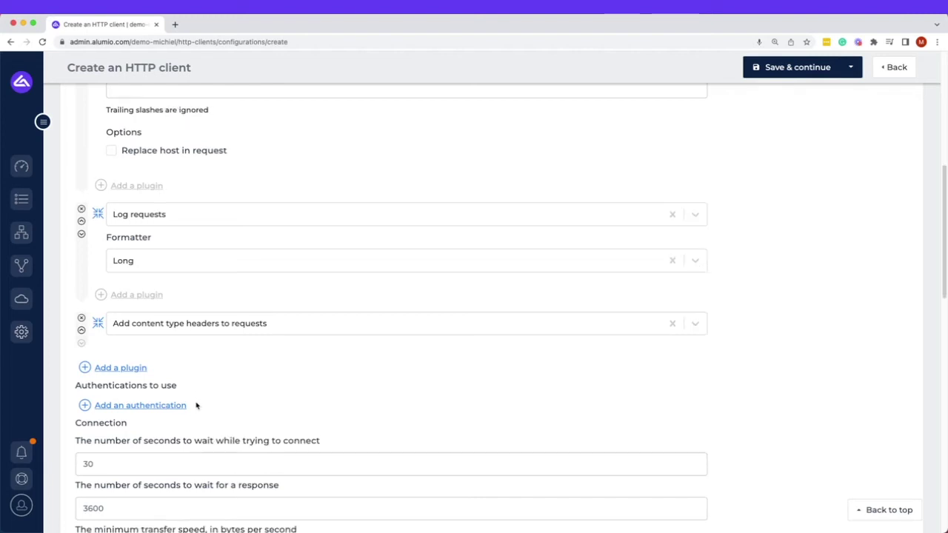
{"action": "left_click", "coordinate": [181, 311]}
{"action": "left_click", "coordinate": [197, 313]}
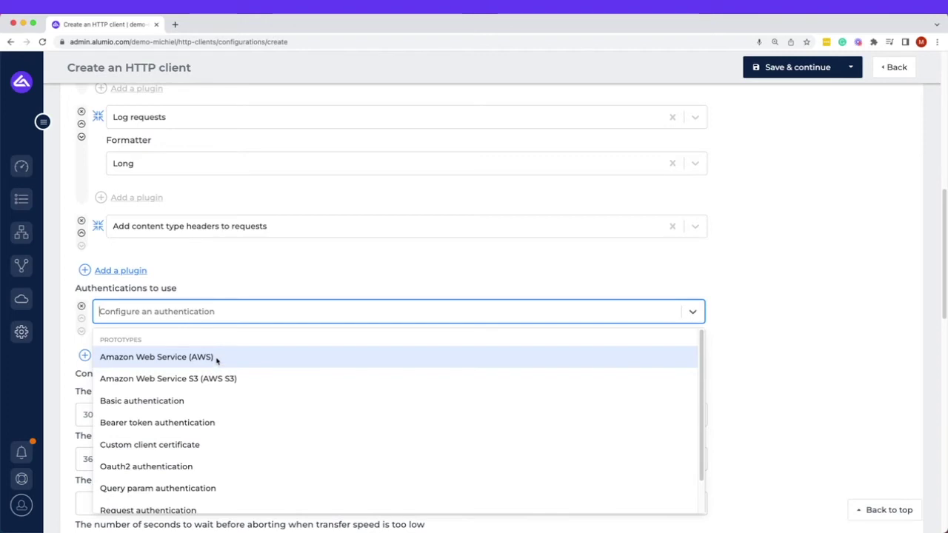
{"action": "scroll", "coordinate": [217, 362], "scroll_direction": "down", "scroll_amount": 1}
{"action": "scroll", "coordinate": [213, 363], "scroll_direction": "down", "scroll_amount": 1}
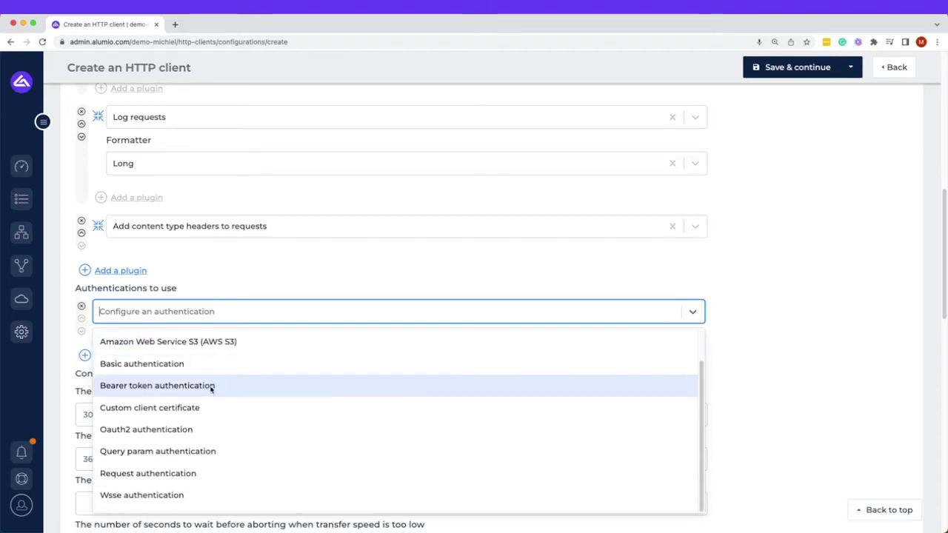
{"action": "left_click", "coordinate": [211, 386]}
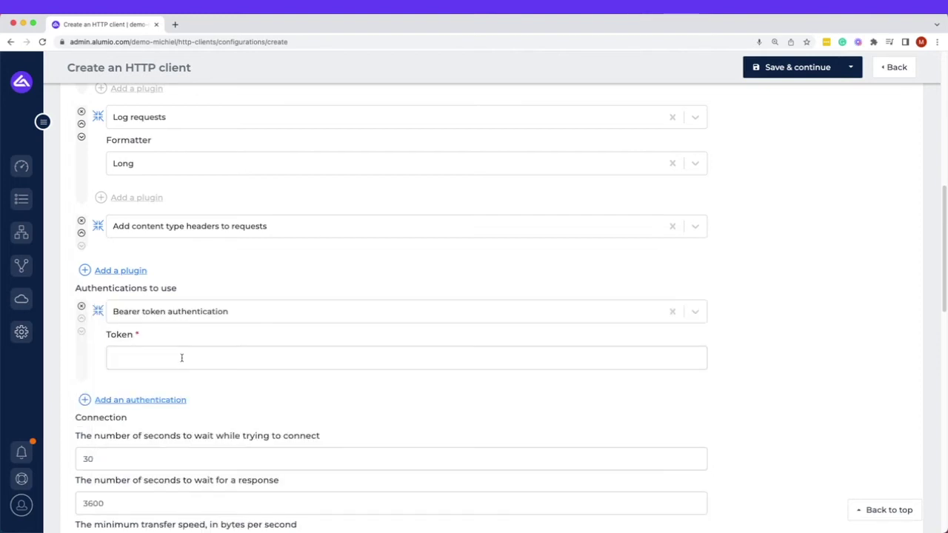
{"action": "left_click", "coordinate": [181, 357]}
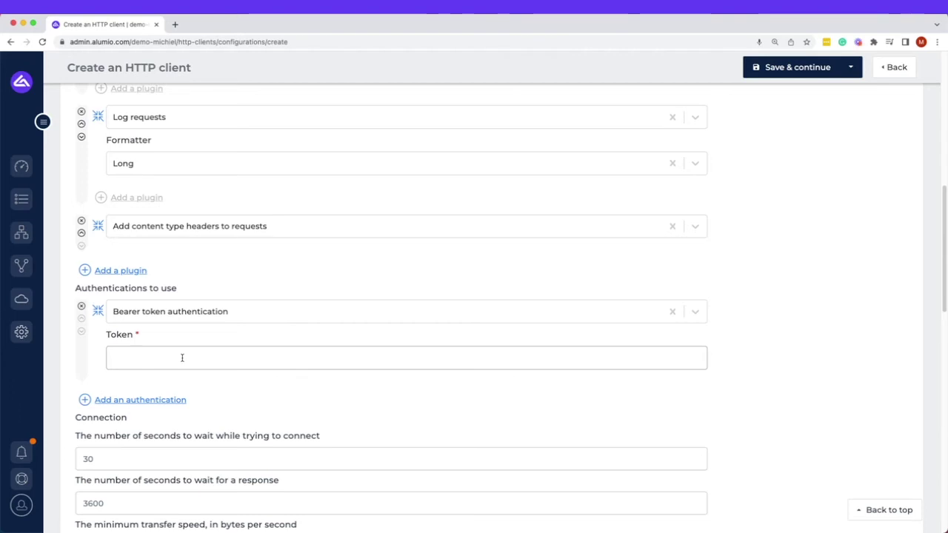
Change the authentication type to Oauth2 authentication
{"action": "left_click", "coordinate": [204, 314]}
{"action": "type", "text": "Oauth2"}
{"action": "key", "text": "Return"}
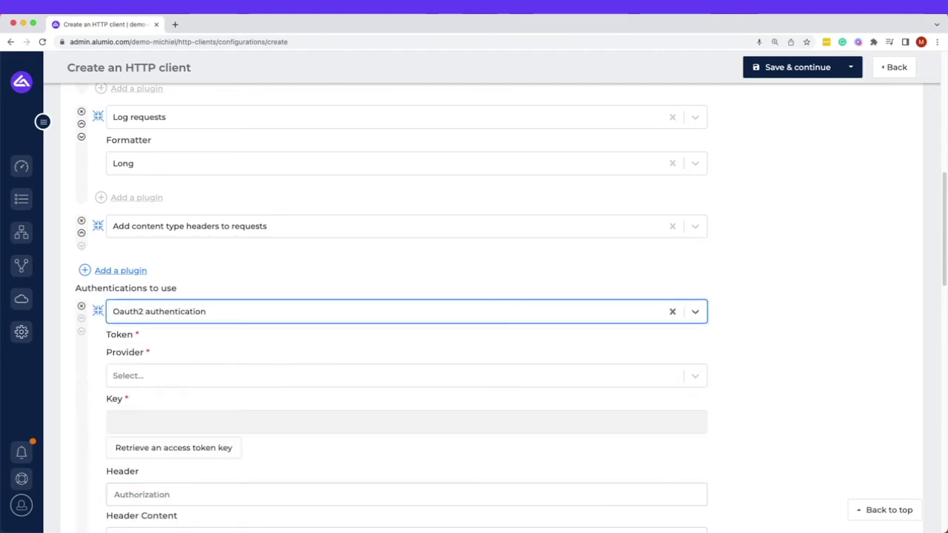
Set the OAuth2 provider to Generic and its grant type to Client credentials
{"action": "left_click", "coordinate": [193, 377]}
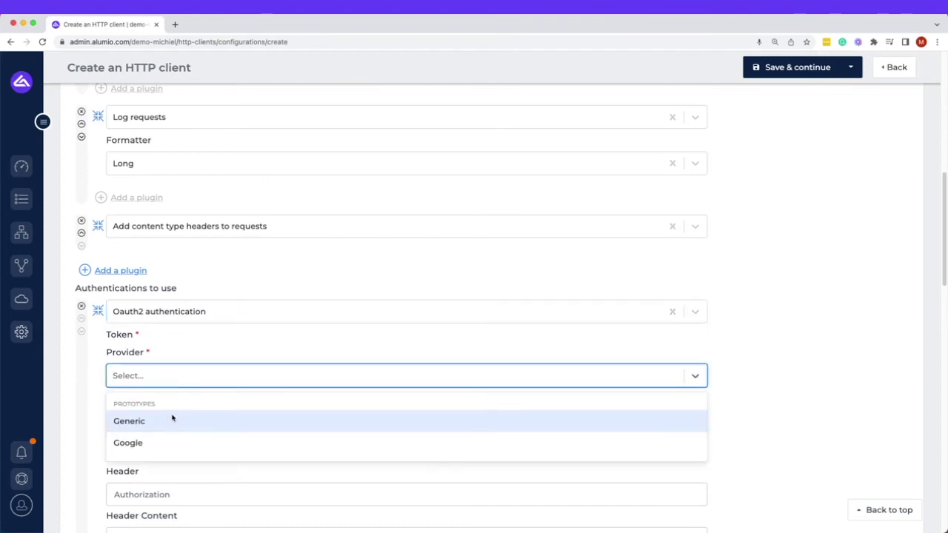
{"action": "left_click", "coordinate": [173, 419]}
{"action": "scroll", "coordinate": [180, 336], "scroll_direction": "down", "scroll_amount": 3}
{"action": "left_click", "coordinate": [192, 299]}
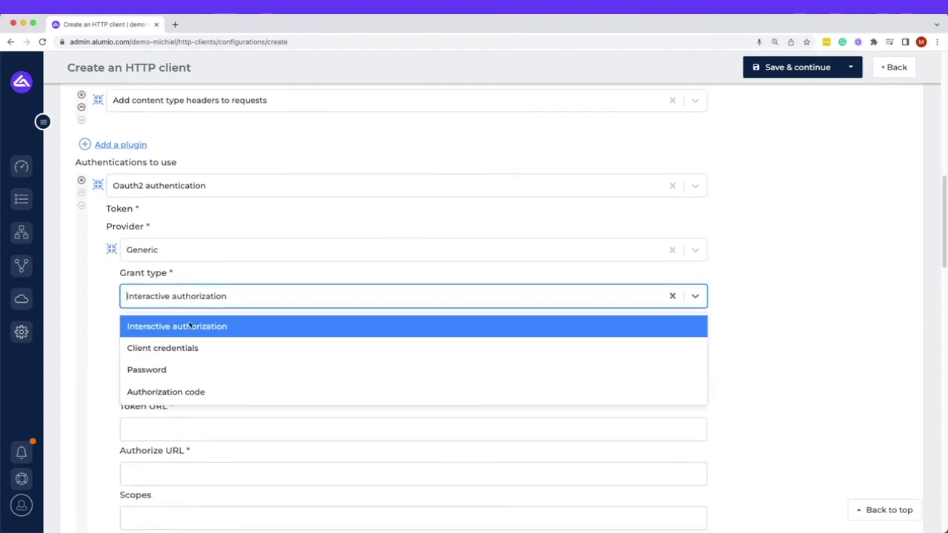
{"action": "left_click", "coordinate": [192, 346]}
Review the client credentials fields, the token key and header options, and the connection settings below them
{"action": "scroll", "coordinate": [177, 304], "scroll_direction": "down", "scroll_amount": 2}
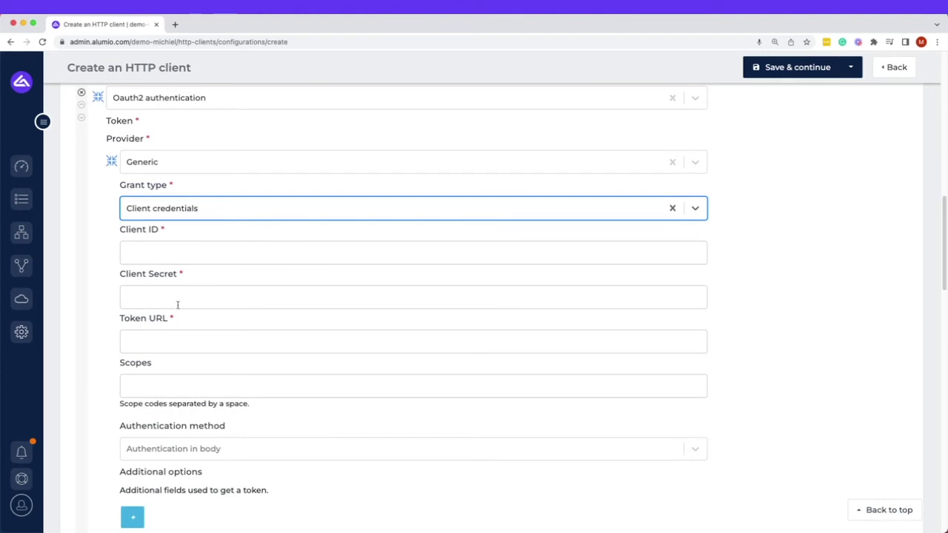
{"action": "scroll", "coordinate": [180, 335], "scroll_direction": "down", "scroll_amount": 2}
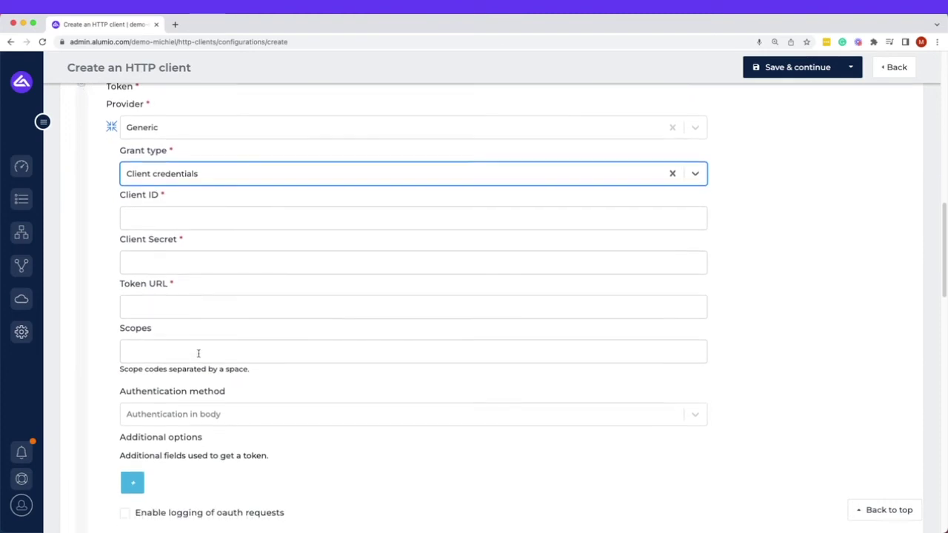
{"action": "scroll", "coordinate": [189, 347], "scroll_direction": "down", "scroll_amount": 2}
{"action": "scroll", "coordinate": [140, 402], "scroll_direction": "down", "scroll_amount": 4}
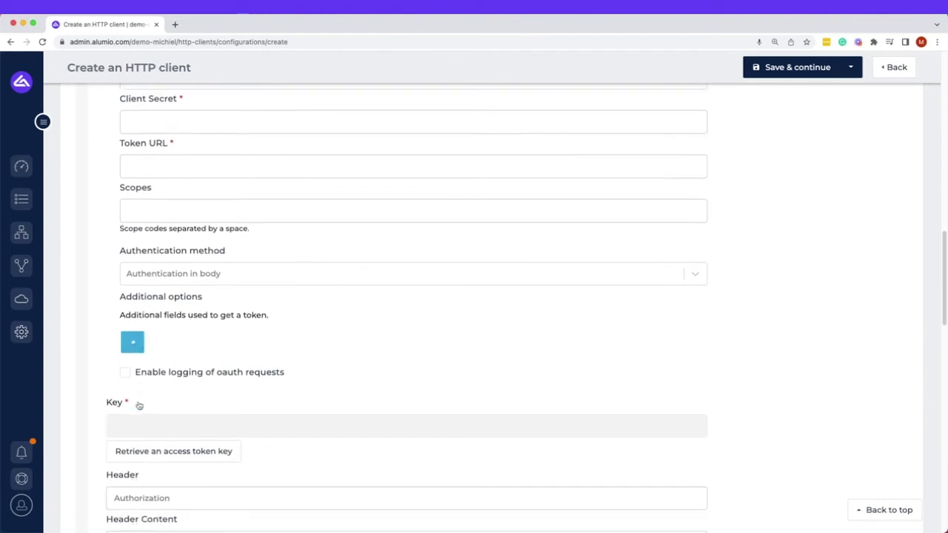
{"action": "scroll", "coordinate": [152, 403], "scroll_direction": "down", "scroll_amount": 2}
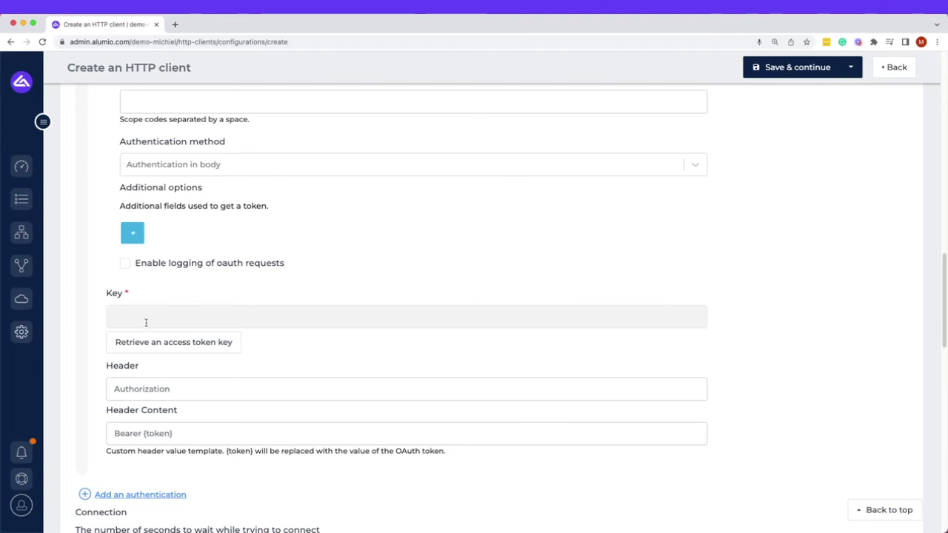
{"action": "scroll", "coordinate": [147, 325], "scroll_direction": "down", "scroll_amount": 5}
{"action": "scroll", "coordinate": [147, 335], "scroll_direction": "down", "scroll_amount": 3}
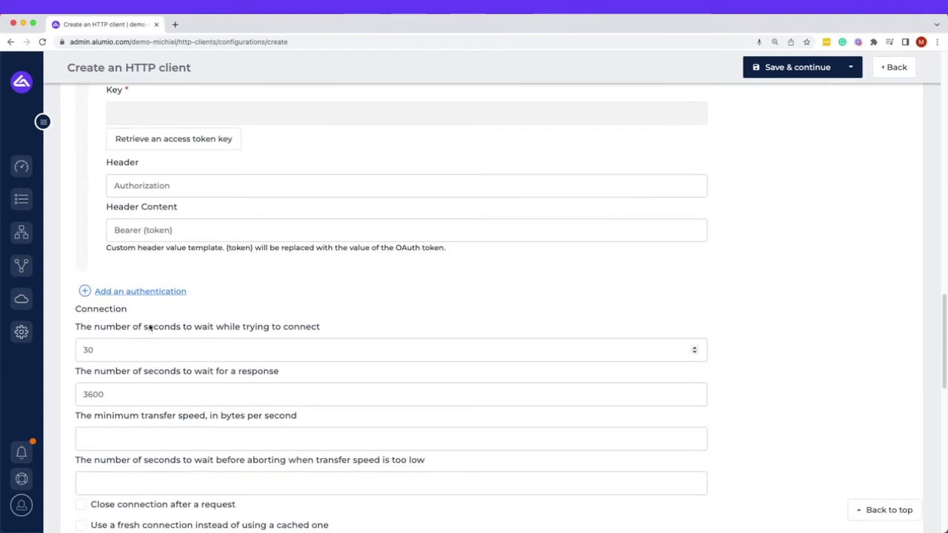
Review the client's connection, SSL, HTTP authentication, proxy and development settings through to the host and IP mapping options
{"action": "scroll", "coordinate": [133, 311], "scroll_direction": "down", "scroll_amount": 2}
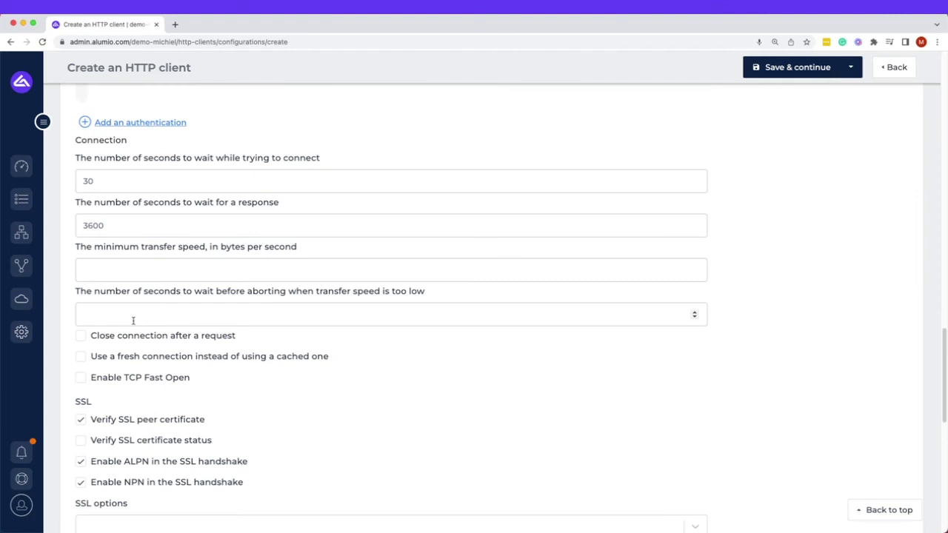
{"action": "scroll", "coordinate": [134, 320], "scroll_direction": "down", "scroll_amount": 1}
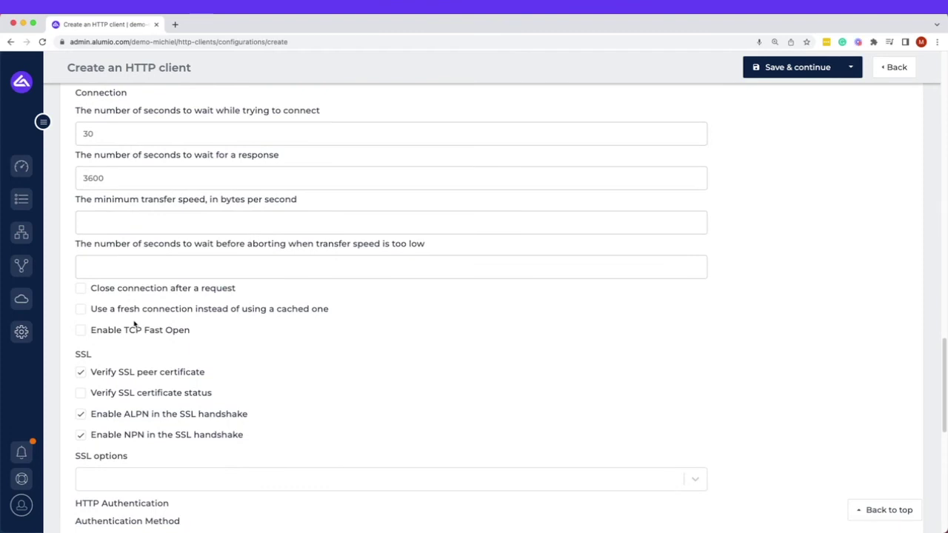
{"action": "scroll", "coordinate": [134, 324], "scroll_direction": "down", "scroll_amount": 1}
{"action": "scroll", "coordinate": [134, 323], "scroll_direction": "down", "scroll_amount": 3}
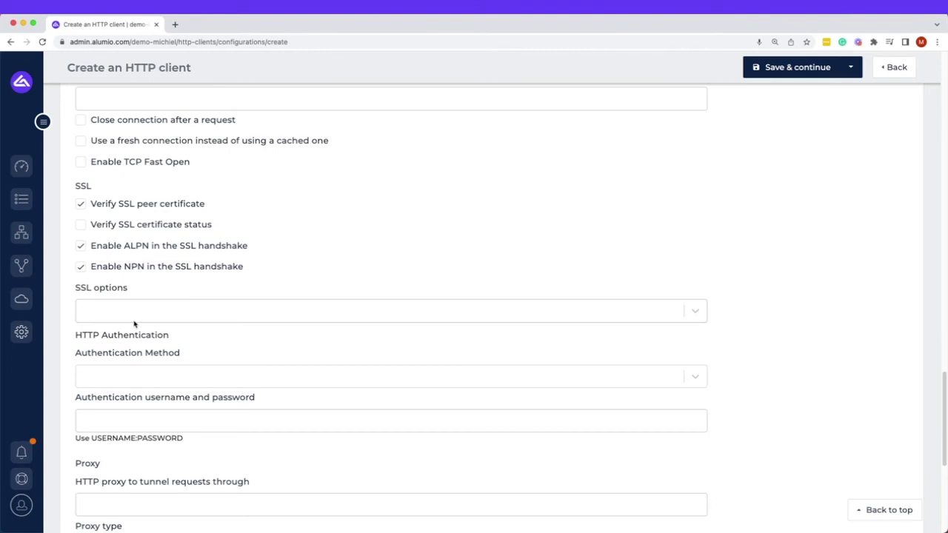
{"action": "scroll", "coordinate": [134, 323], "scroll_direction": "down", "scroll_amount": 1}
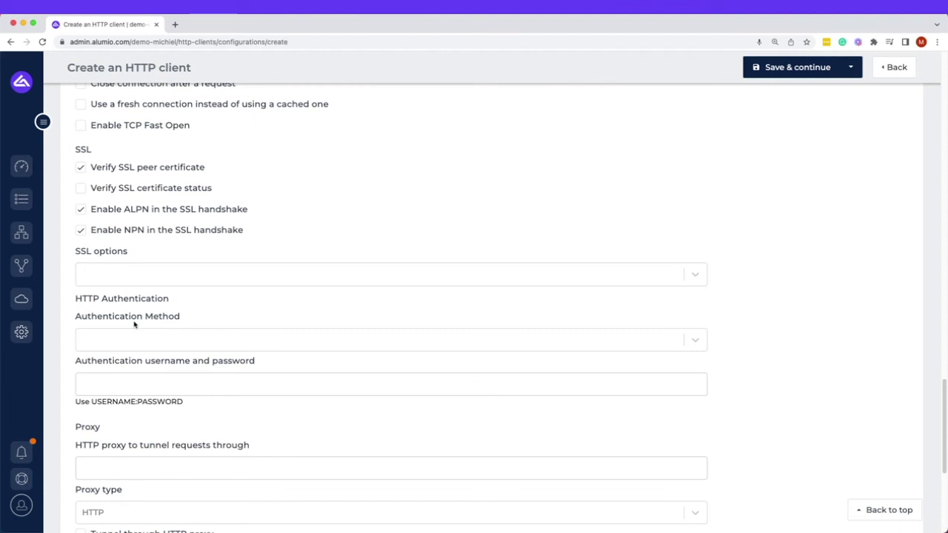
{"action": "scroll", "coordinate": [134, 323], "scroll_direction": "down", "scroll_amount": 5}
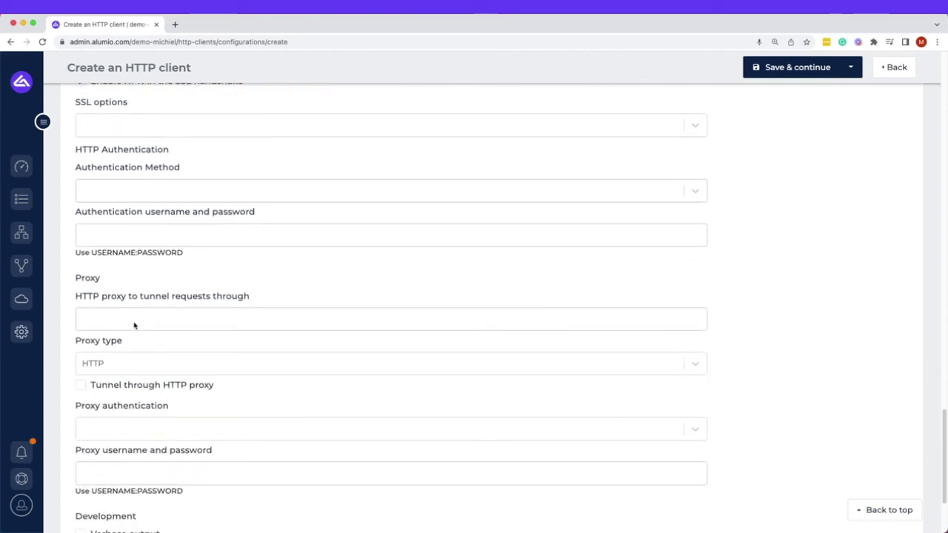
{"action": "scroll", "coordinate": [134, 324], "scroll_direction": "down", "scroll_amount": 4}
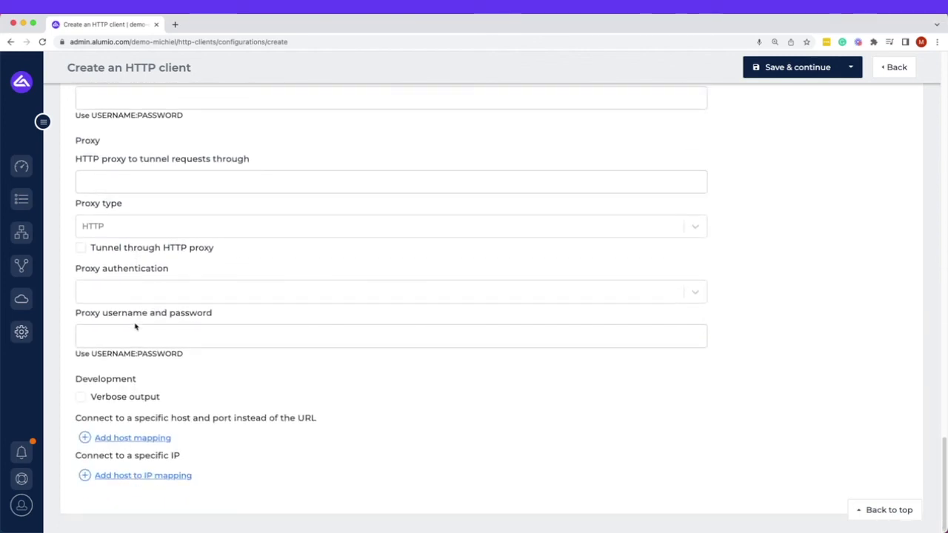
{"action": "scroll", "coordinate": [135, 324], "scroll_direction": "up", "scroll_amount": 20}
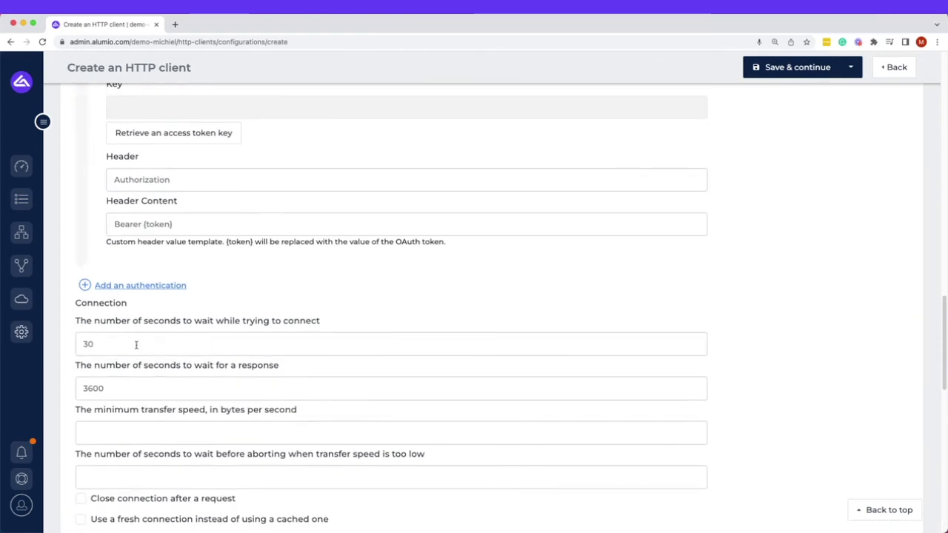
{"action": "scroll", "coordinate": [136, 345], "scroll_direction": "up", "scroll_amount": 20}
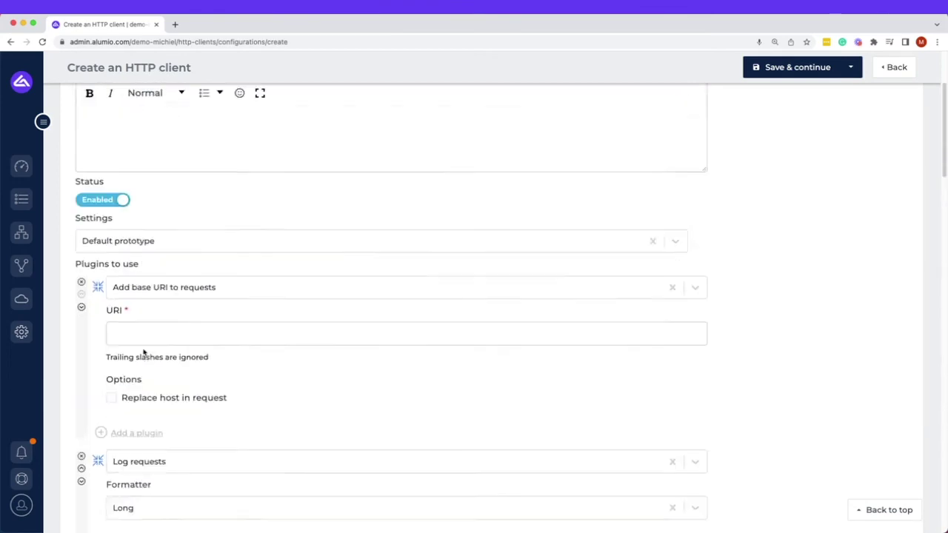
{"action": "left_click", "coordinate": [299, 486]}
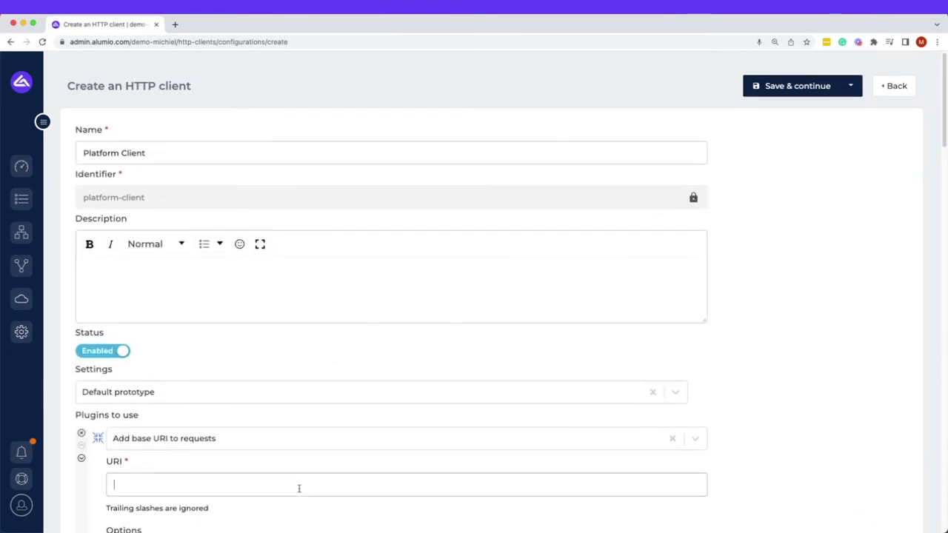
{"action": "type", "text": "www.example.com"}
{"action": "left_click", "coordinate": [787, 88]}
{"action": "left_click", "coordinate": [571, 119]}
Remove the Oauth2 authentication entry from the client and save the HTTP client
{"action": "scroll", "coordinate": [490, 227], "scroll_direction": "down", "scroll_amount": 10}
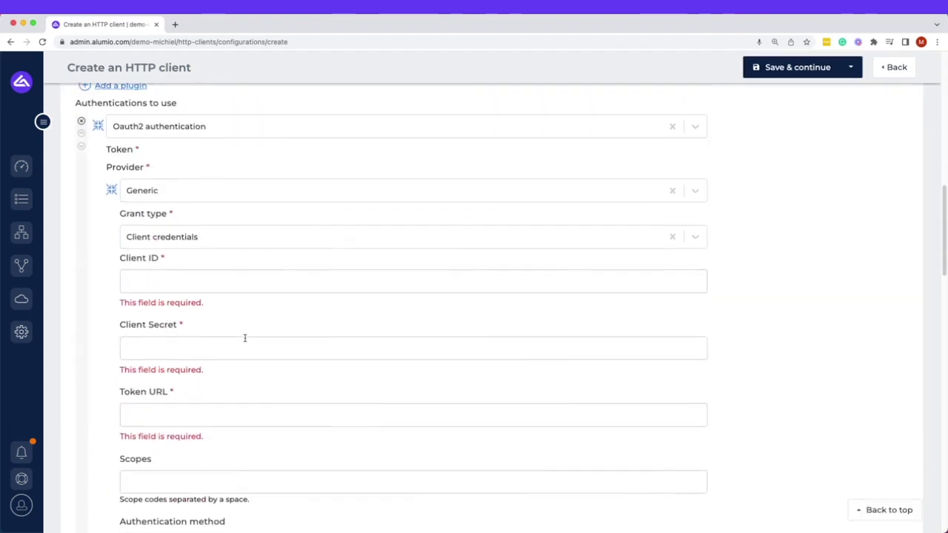
{"action": "scroll", "coordinate": [158, 333], "scroll_direction": "up", "scroll_amount": 2}
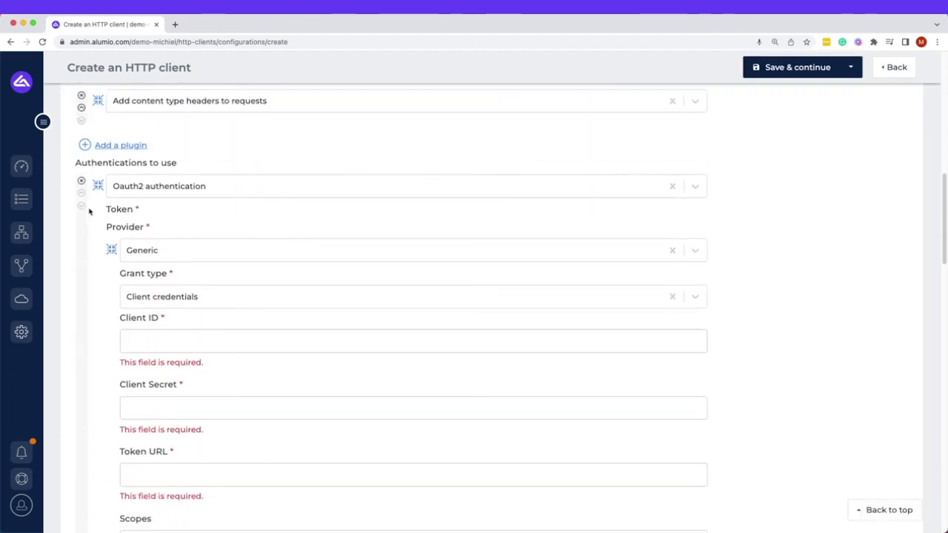
{"action": "left_click", "coordinate": [82, 181]}
{"action": "scroll", "coordinate": [204, 351], "scroll_direction": "up", "scroll_amount": 2}
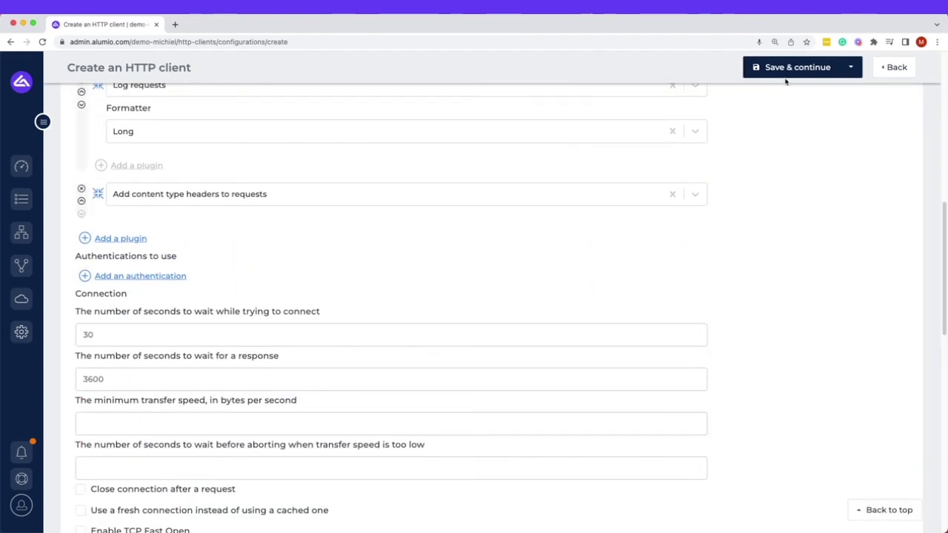
{"action": "left_click", "coordinate": [783, 74]}
{"action": "left_click", "coordinate": [572, 119]}
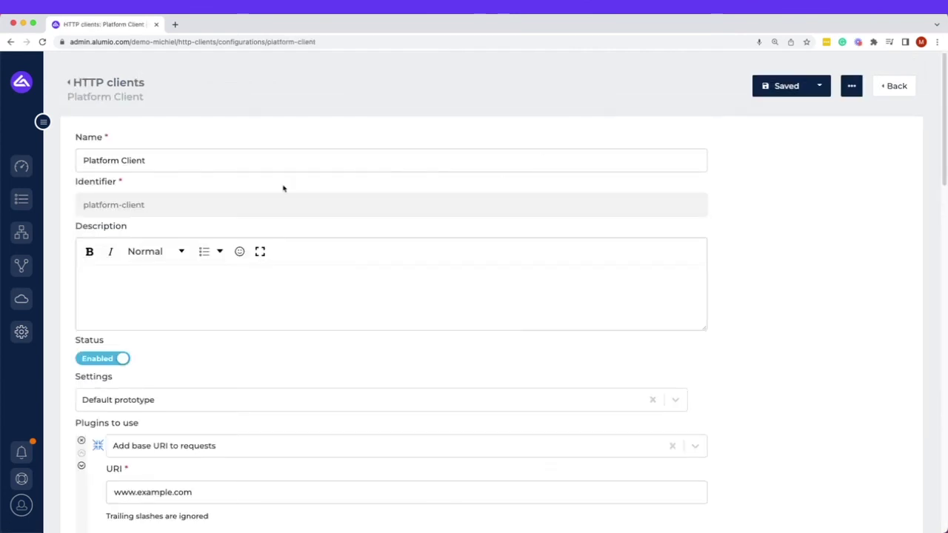
{"action": "left_click_drag", "start_coordinate": [178, 156], "coordinate": [66, 160]}
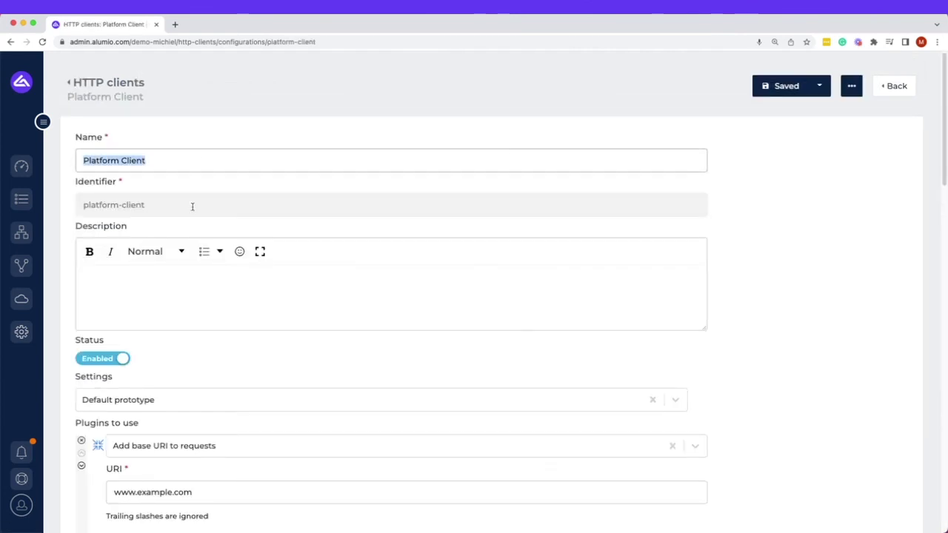